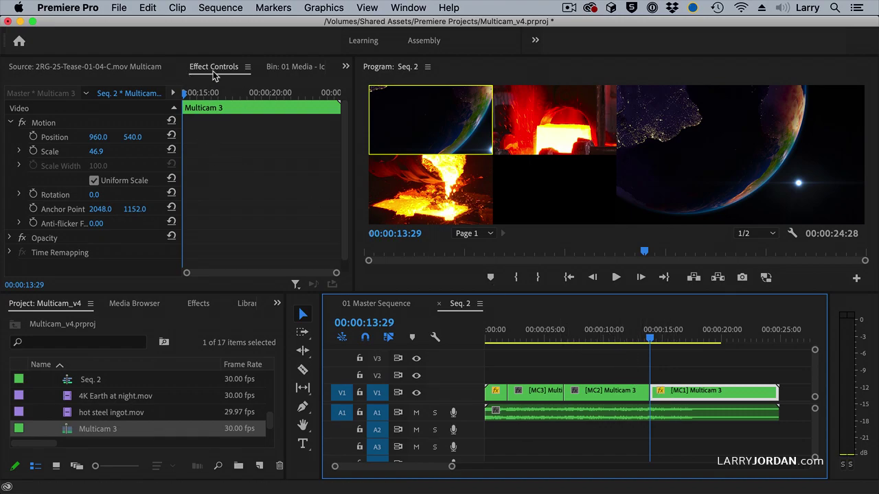
# Switch to 01 Master Sequence and park at 01:16:12, where the background man shows.
pyautogui.click(371, 304)
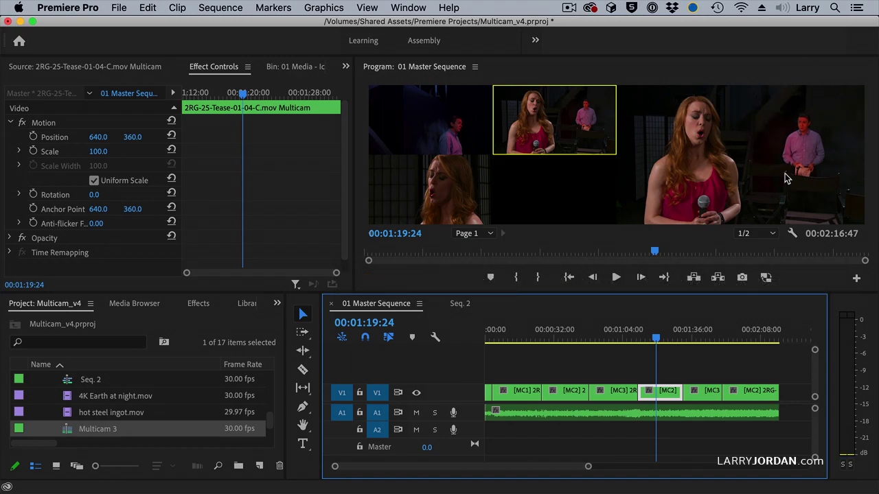
pyautogui.click(653, 339)
pyautogui.moveTo(653, 339); pyautogui.dragTo(648, 339)
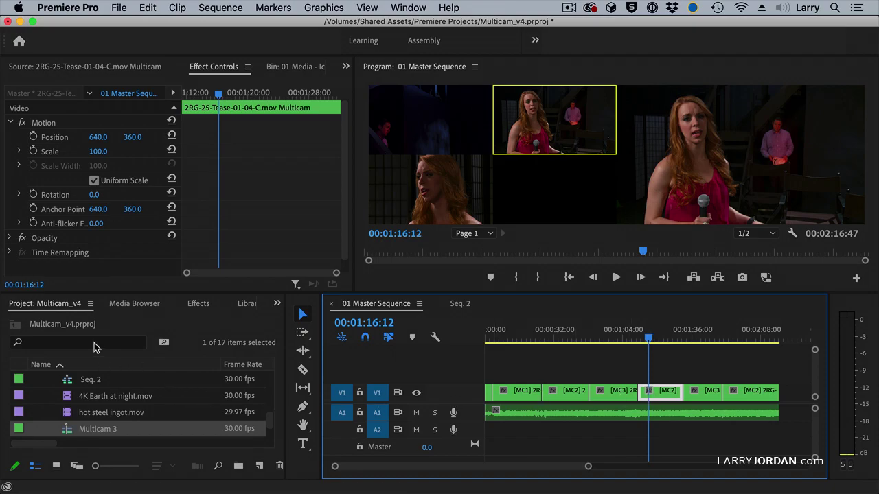
# Drag Color Balance (HLS) from Video Effects > Color Correction onto the [MC2] clip.
pyautogui.click(199, 303)
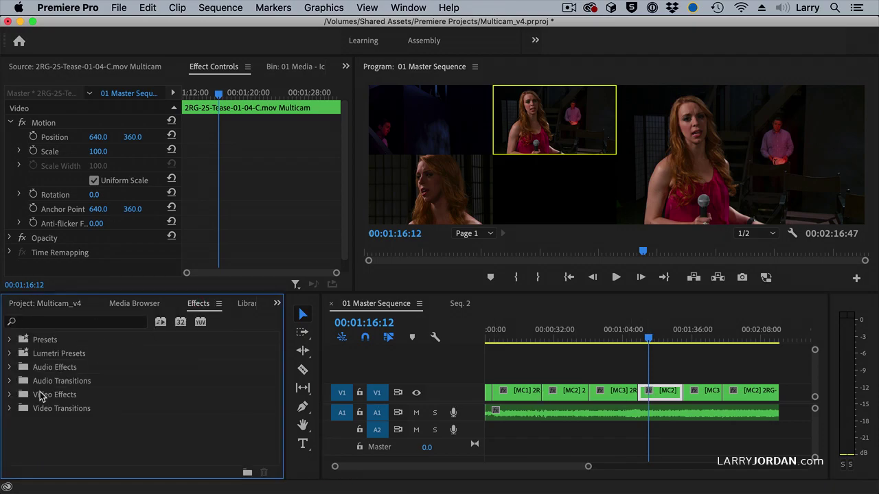
pyautogui.click(9, 394)
pyautogui.scroll(-2, 117, 410)
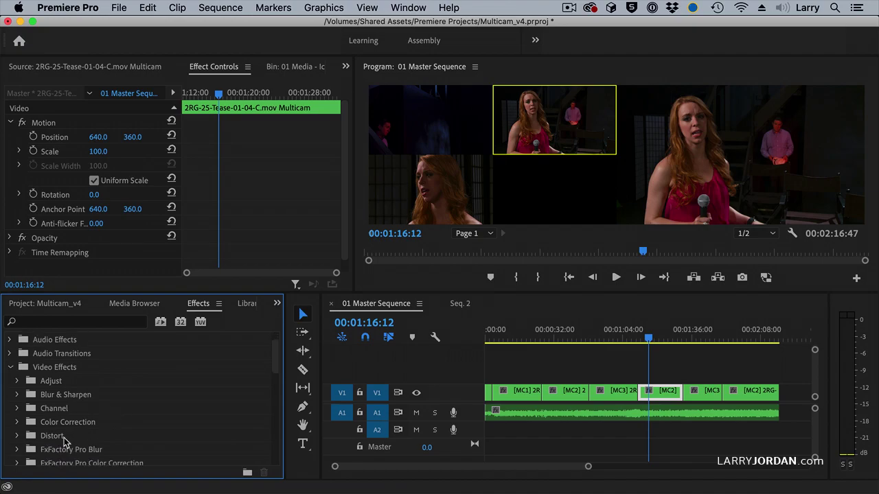
pyautogui.click(17, 422)
pyautogui.scroll(-5, 69, 419)
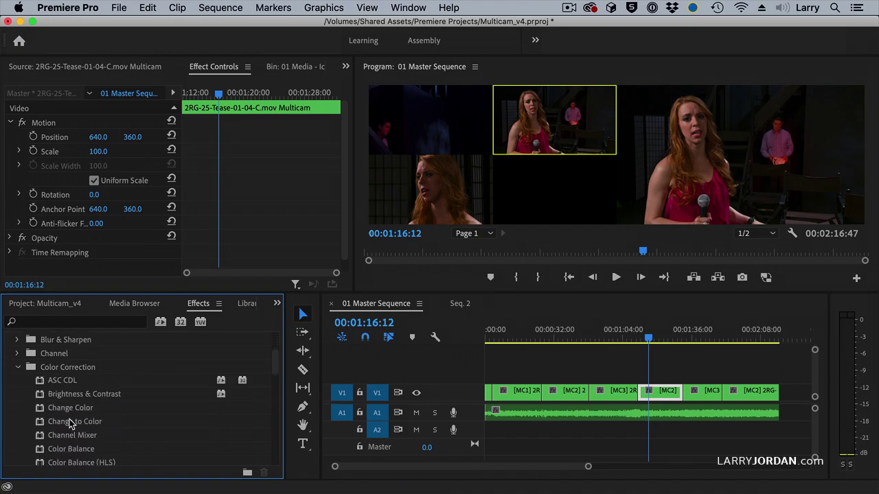
pyautogui.moveTo(43, 454); pyautogui.dragTo(655, 391)
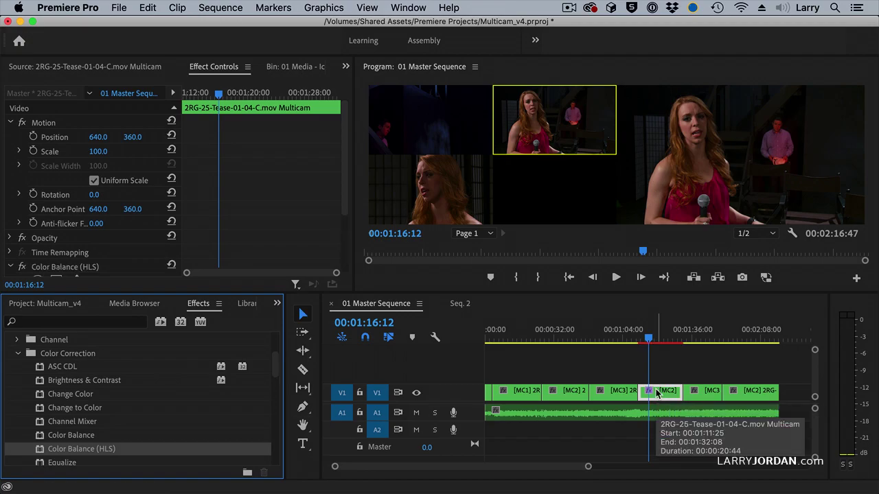
pyautogui.scroll(-2, 96, 223)
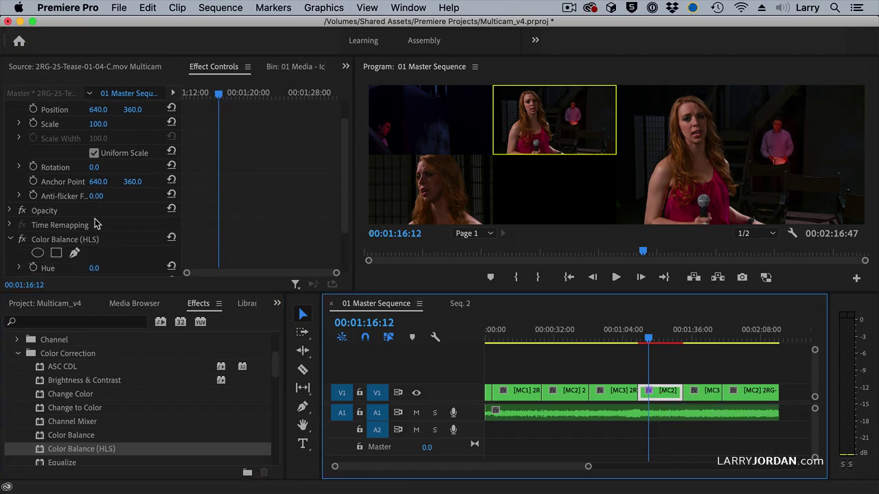
pyautogui.scroll(-4, 96, 223)
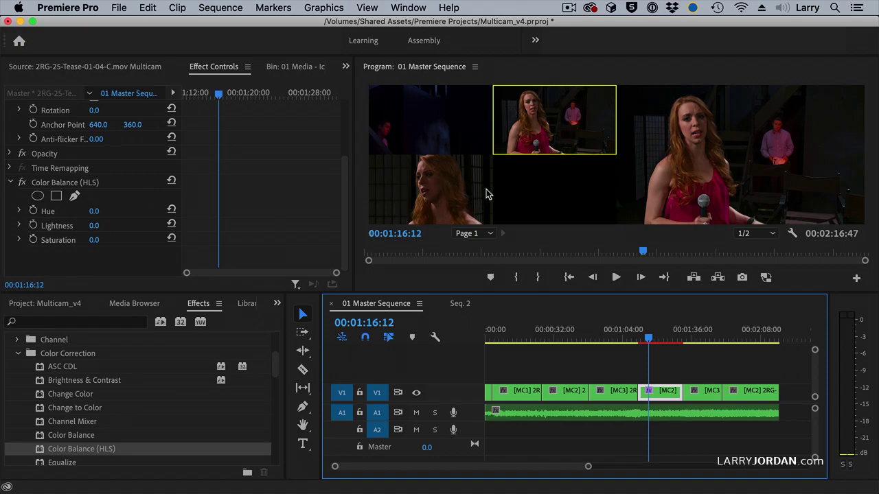
# In single-angle view, draw a closed four-point pen mask around the background man.
pyautogui.hotkey('shift', '0')
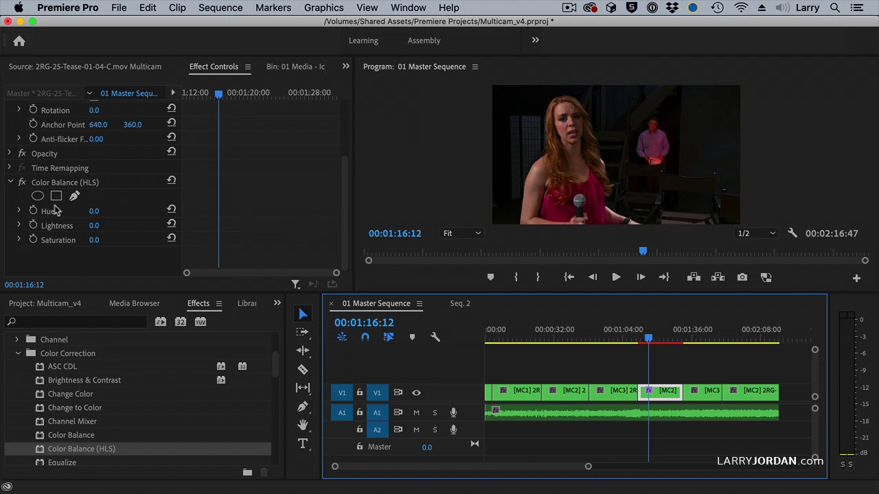
pyautogui.click(74, 197)
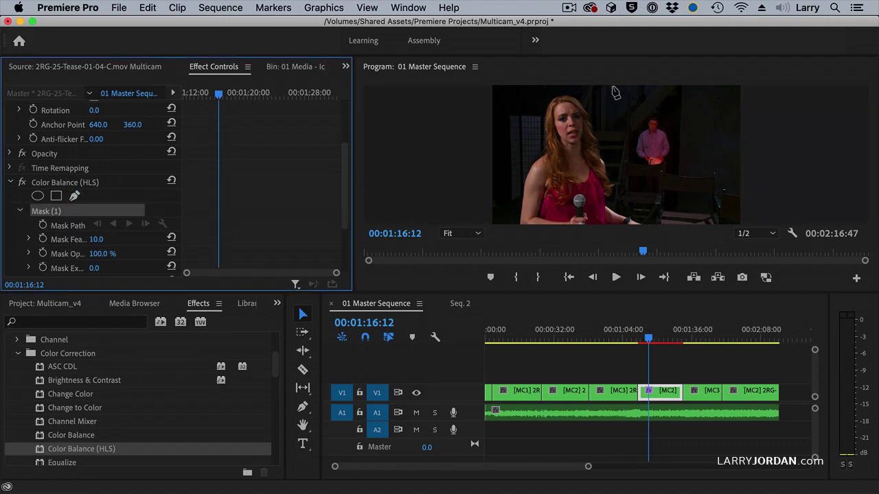
pyautogui.click(615, 87)
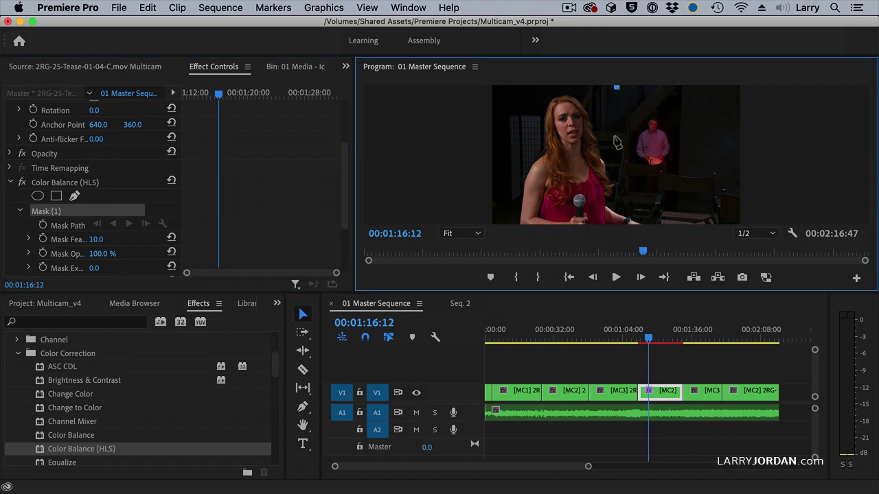
pyautogui.click(635, 182)
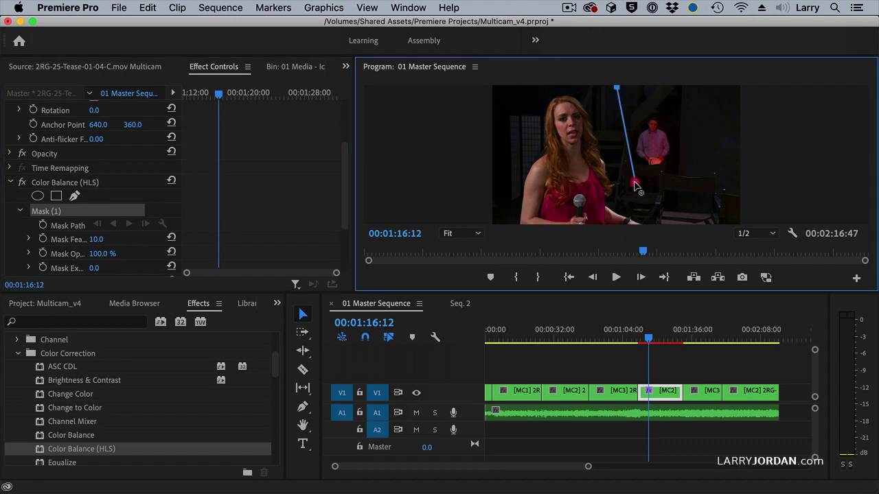
pyautogui.click(741, 184)
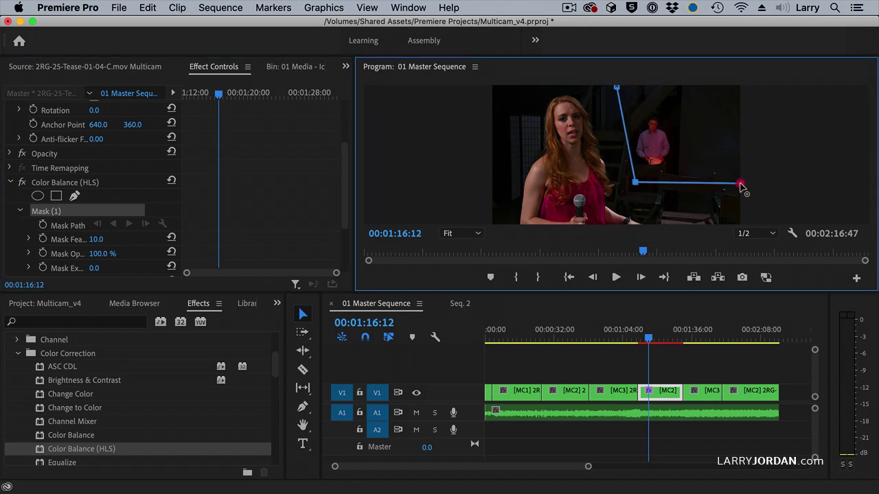
pyautogui.click(740, 87)
pyautogui.click(616, 88)
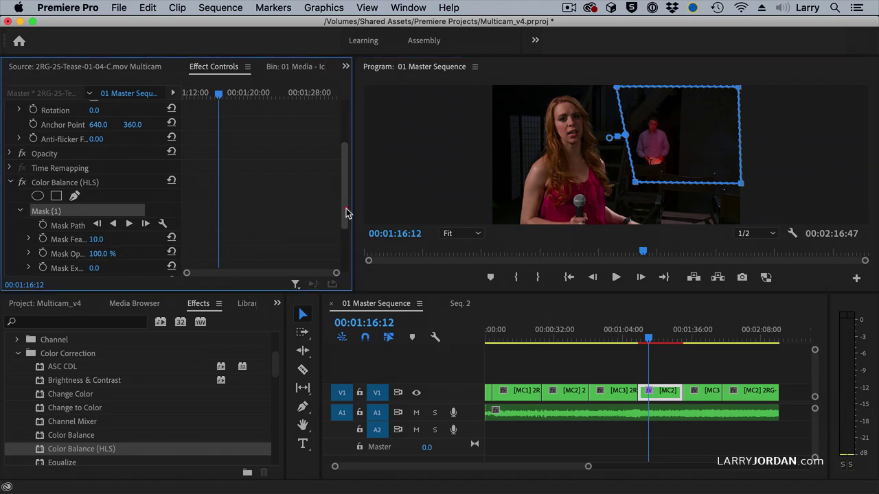
# Set the masked Color Balance (HLS) Saturation to -100 and review the clip.
pyautogui.moveTo(345, 212); pyautogui.dragTo(339, 251)
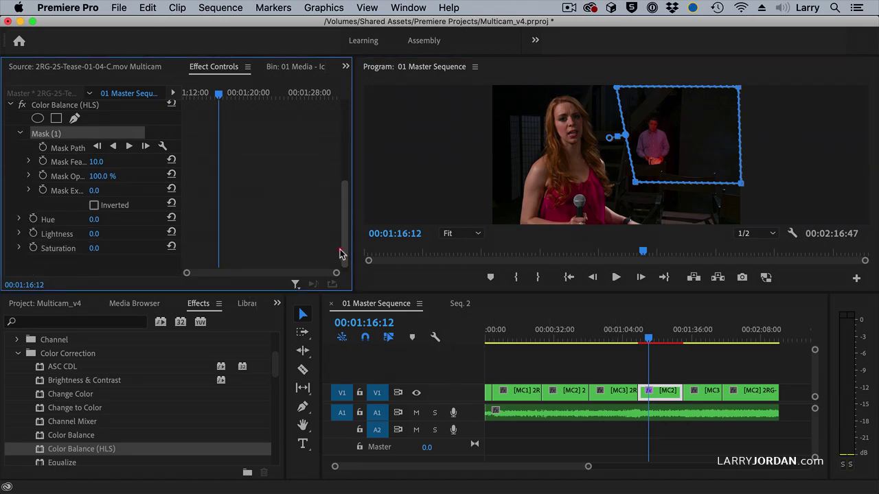
pyautogui.click(18, 245)
pyautogui.click(18, 241)
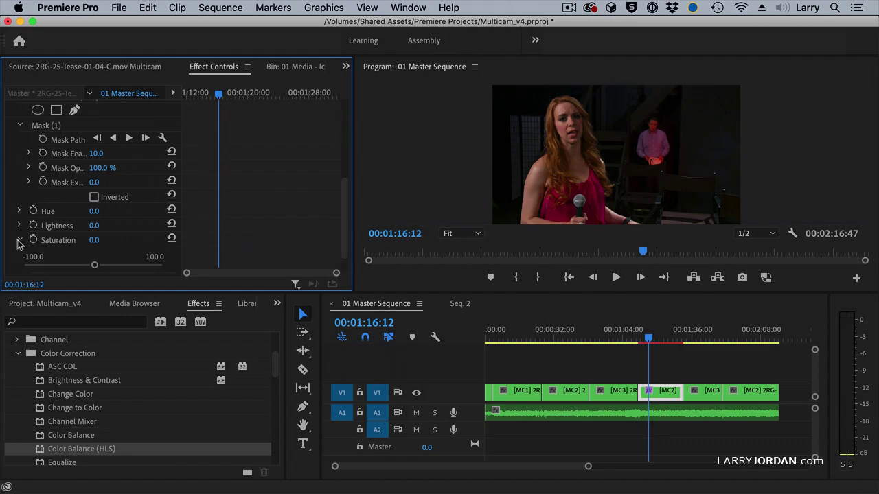
pyautogui.moveTo(95, 265); pyautogui.dragTo(2, 272)
pyautogui.click(637, 337)
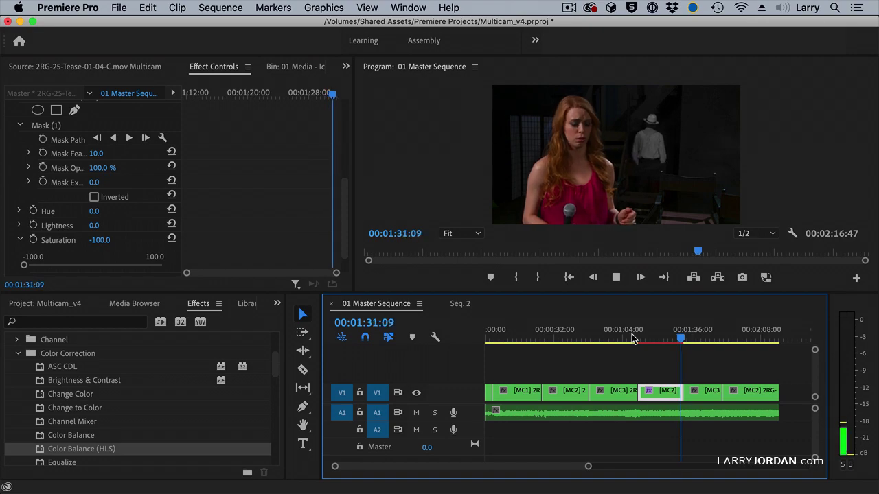
pyautogui.press('space')
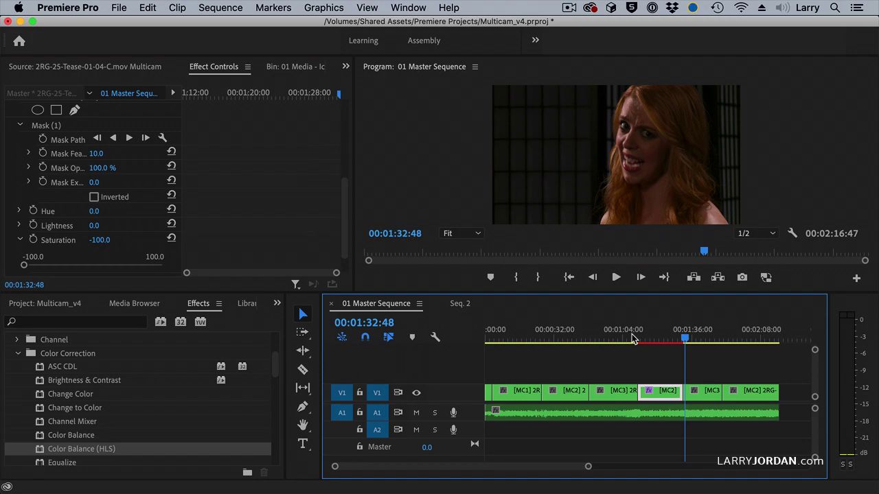
pyautogui.press('=')
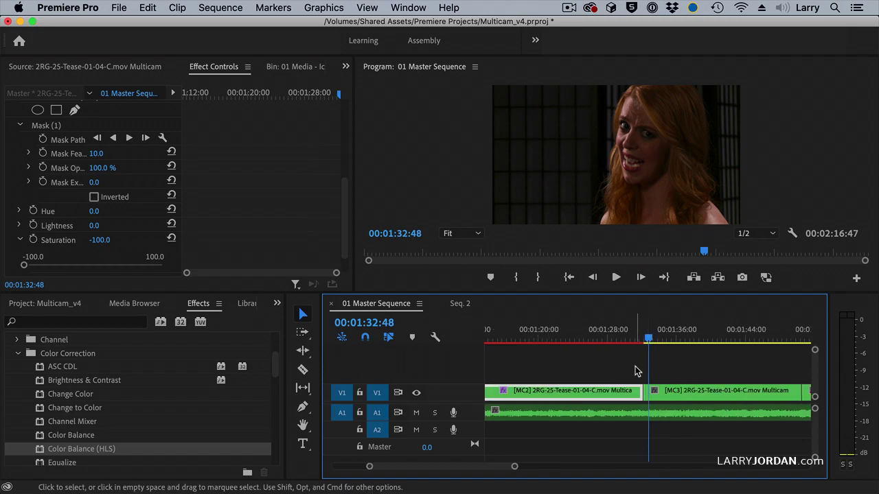
pyautogui.press('-')
pyautogui.click(706, 336)
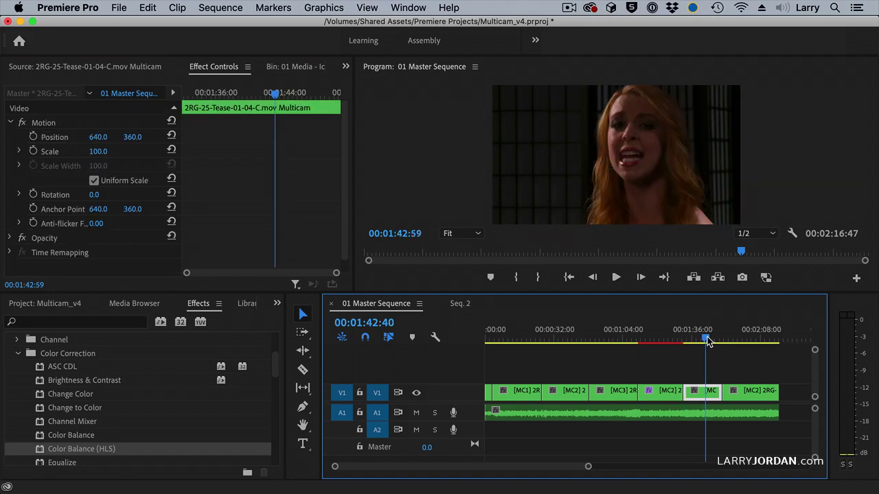
pyautogui.click(510, 339)
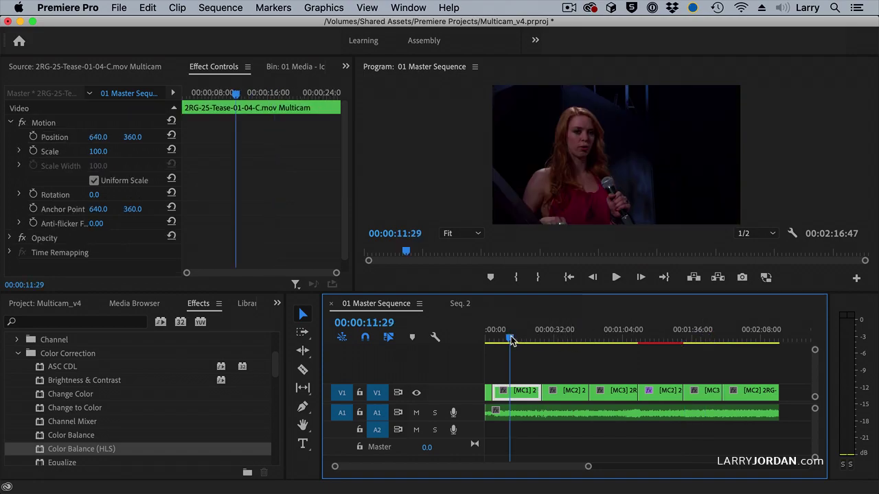
pyautogui.click(569, 339)
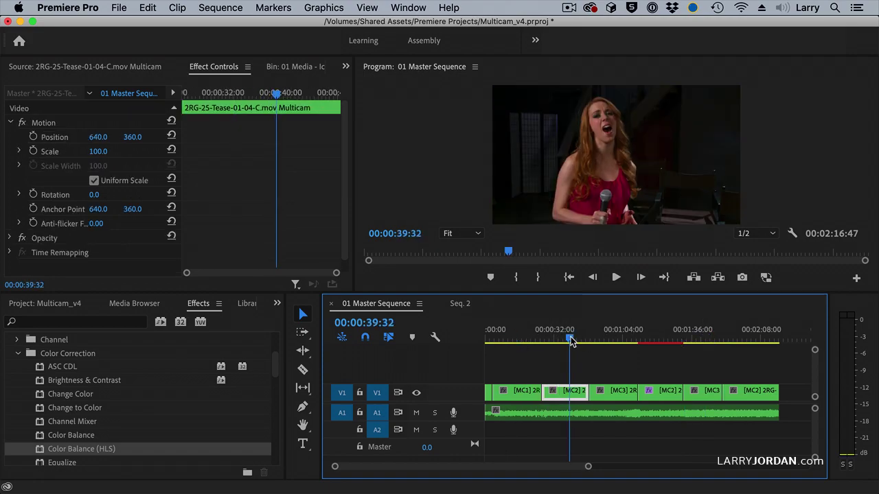
pyautogui.click(508, 339)
pyautogui.click(692, 340)
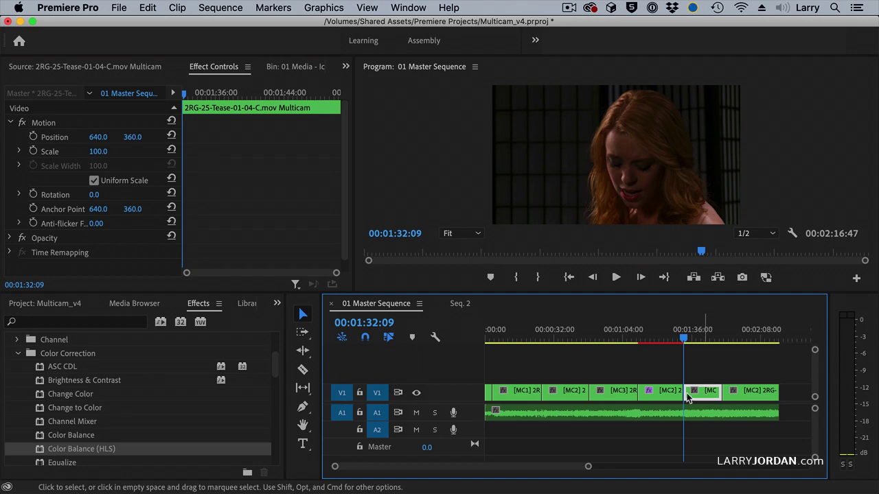
# Open Multicam 3, then open the 2RG-25-Tease-01-04-C.mov multicam source sequence in the Timeline.
pyautogui.click(41, 304)
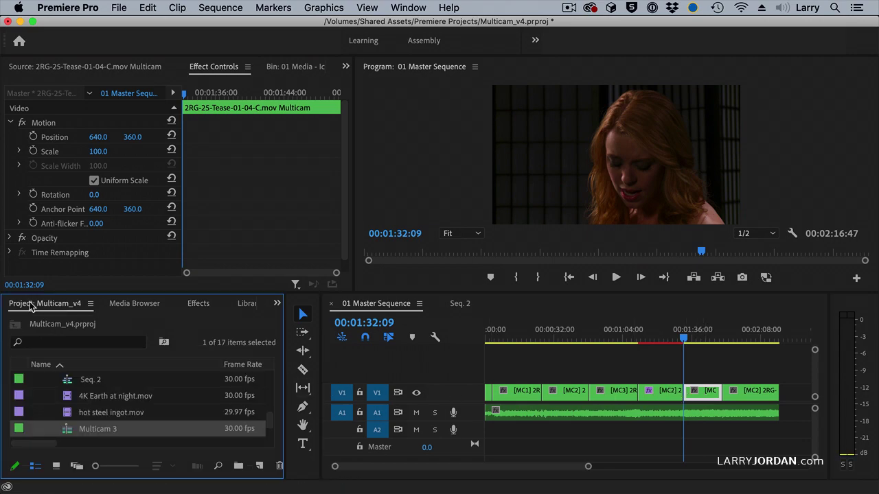
pyautogui.rightClick(70, 434)
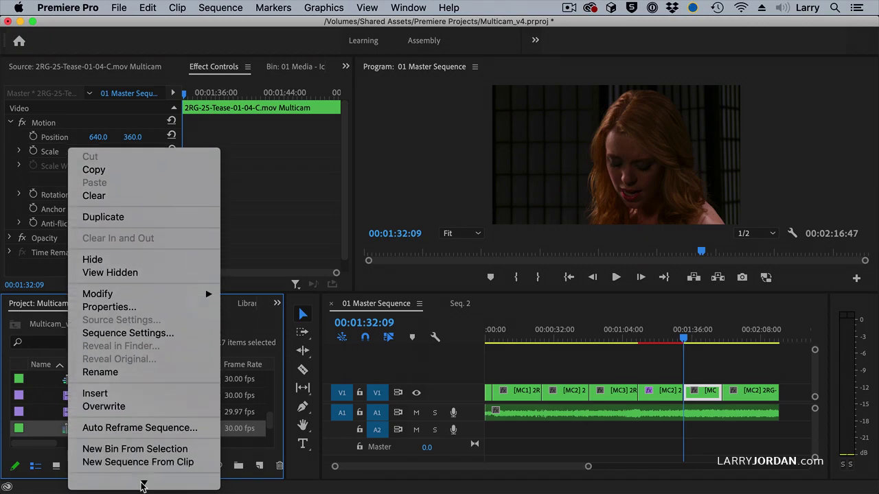
pyautogui.moveTo(143, 482)
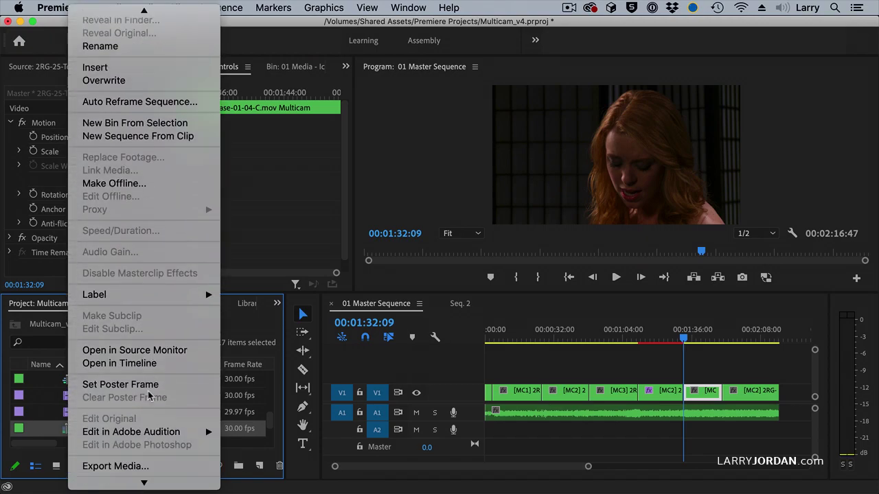
pyautogui.click(157, 364)
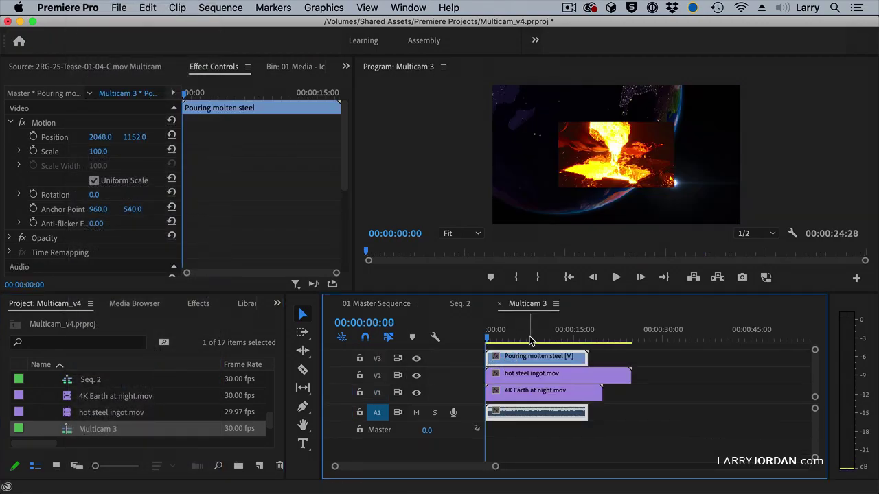
pyautogui.click(527, 338)
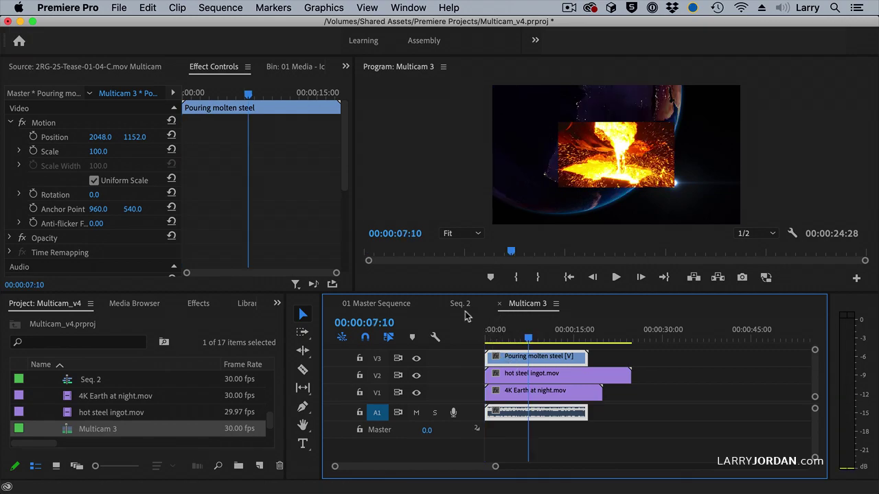
pyautogui.scroll(3, 94, 422)
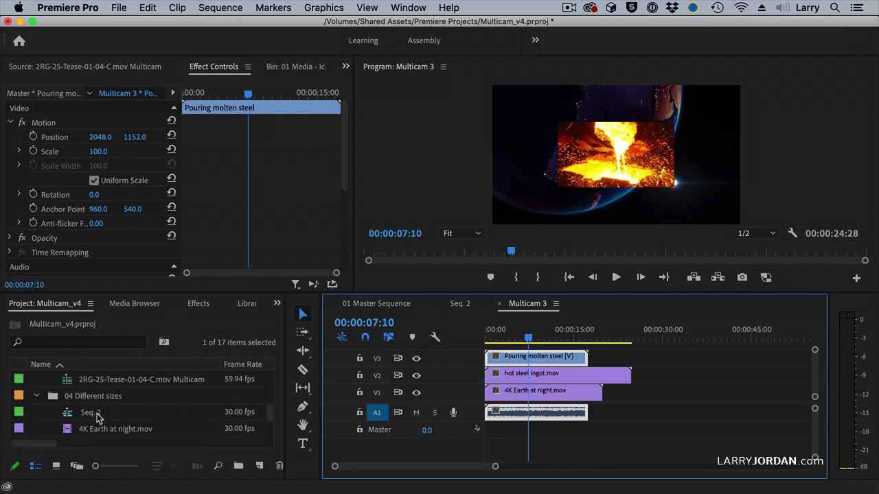
pyautogui.rightClick(67, 398)
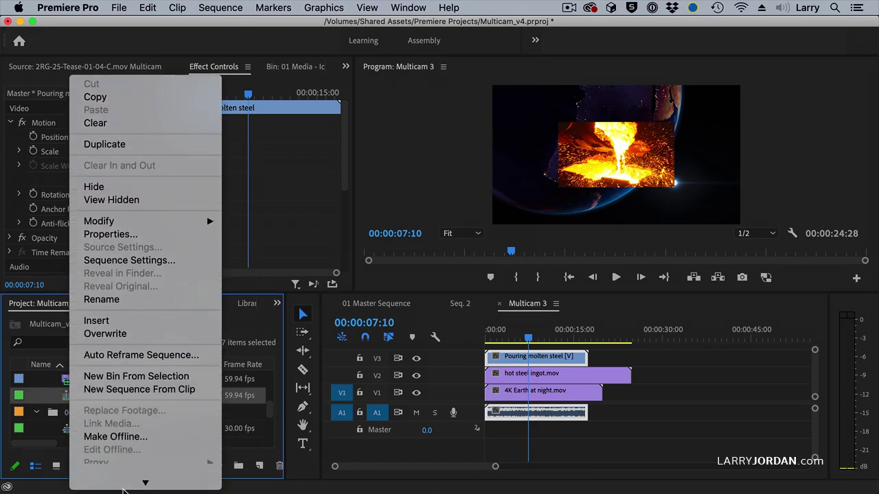
pyautogui.click(139, 448)
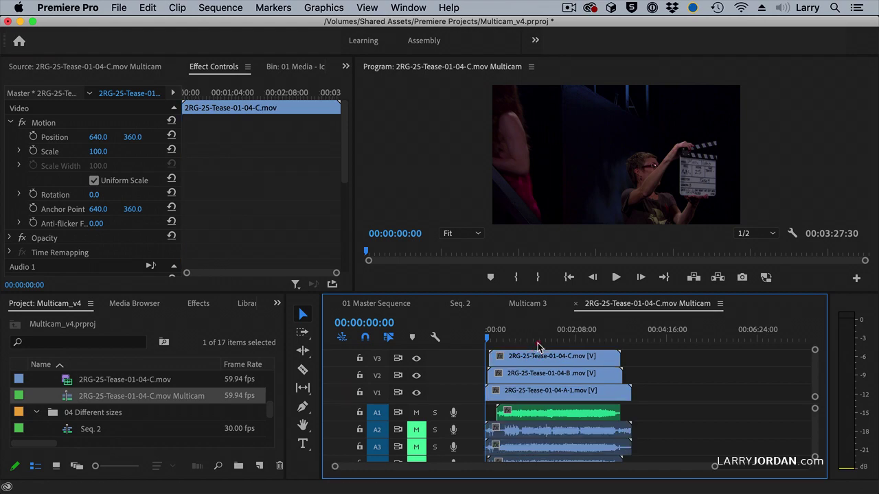
# Compare angles, then apply Color Balance (HLS) to the close-up clip on V3.
pyautogui.click(537, 337)
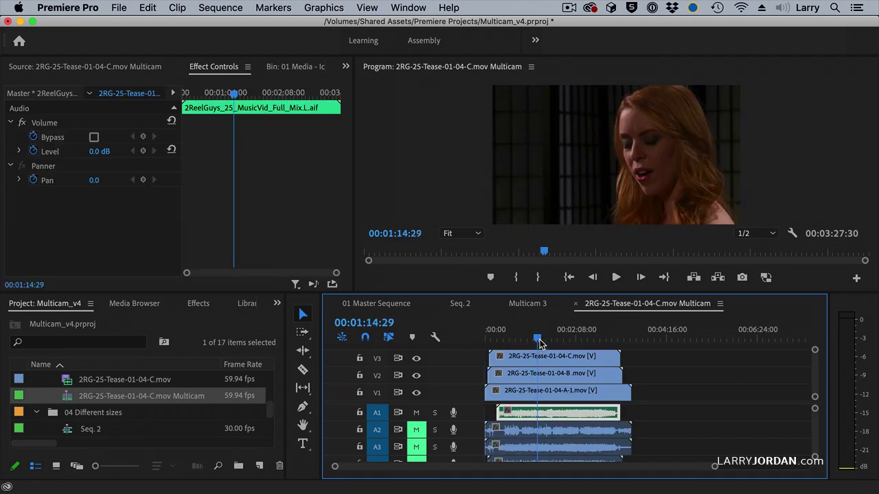
pyautogui.click(416, 359)
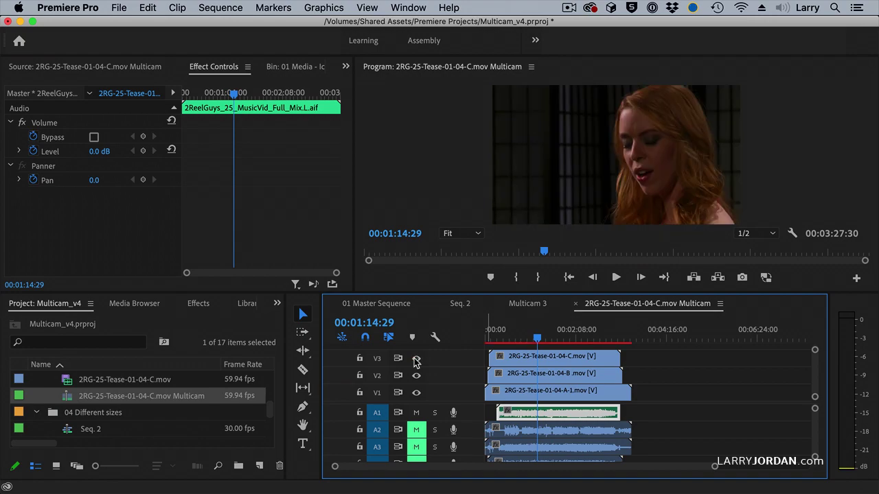
pyautogui.click(416, 358)
pyautogui.click(543, 358)
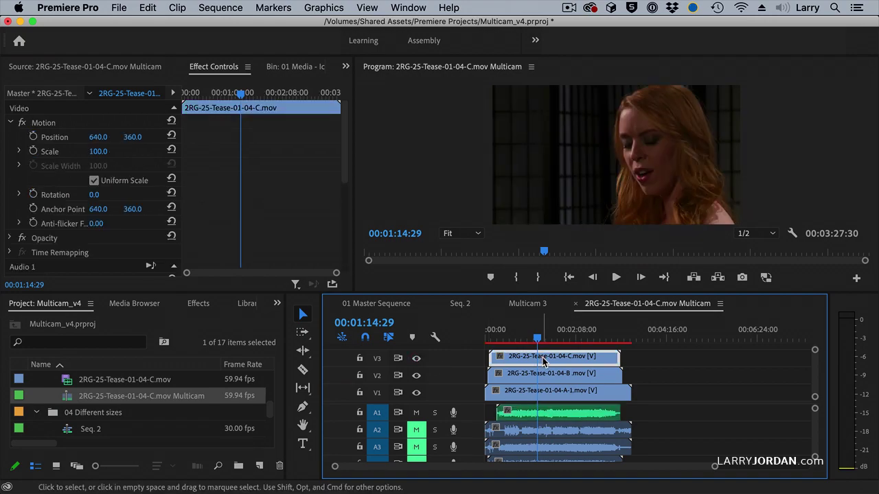
pyautogui.click(198, 303)
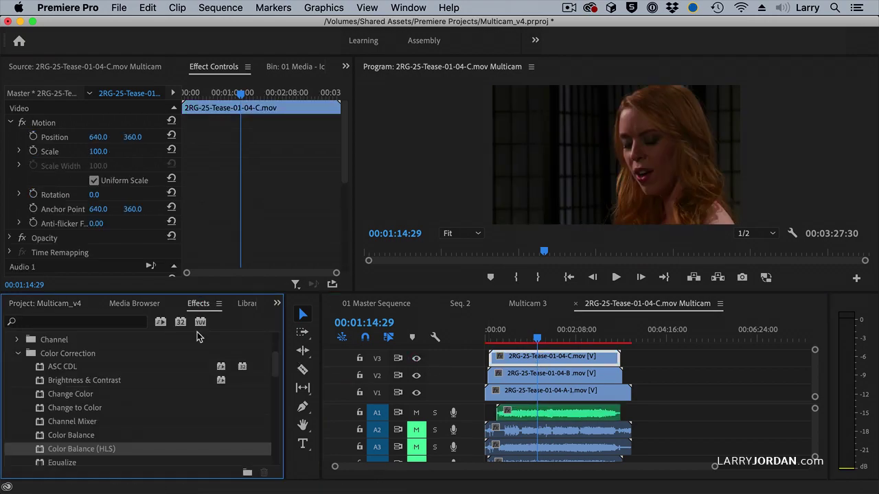
pyautogui.moveTo(39, 453); pyautogui.dragTo(511, 357)
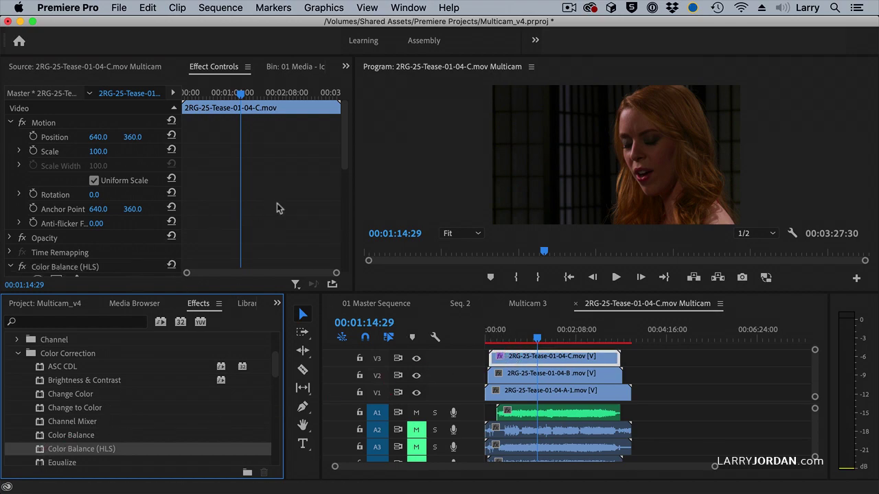
# Set the V3 close-up's Color Balance (HLS) Saturation to -100.
pyautogui.scroll(-10, 281, 208)
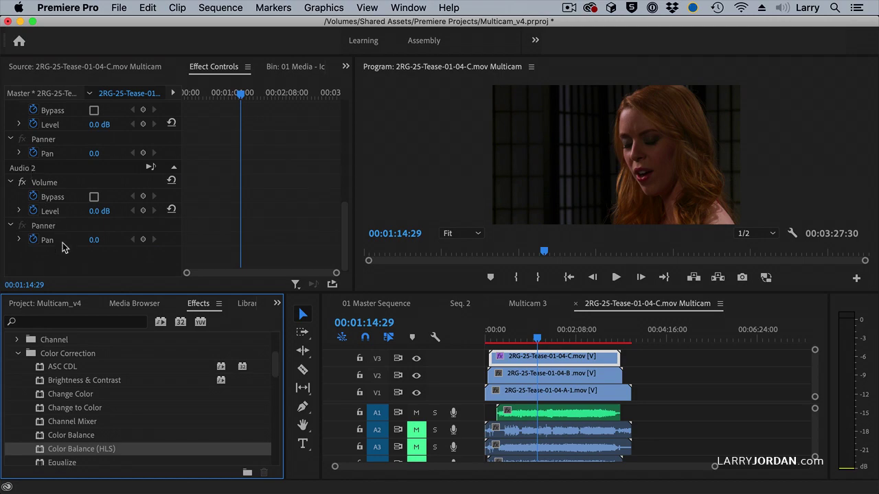
pyautogui.scroll(1, 65, 226)
pyautogui.scroll(1, 68, 230)
pyautogui.scroll(1, 73, 223)
pyautogui.scroll(3, 68, 220)
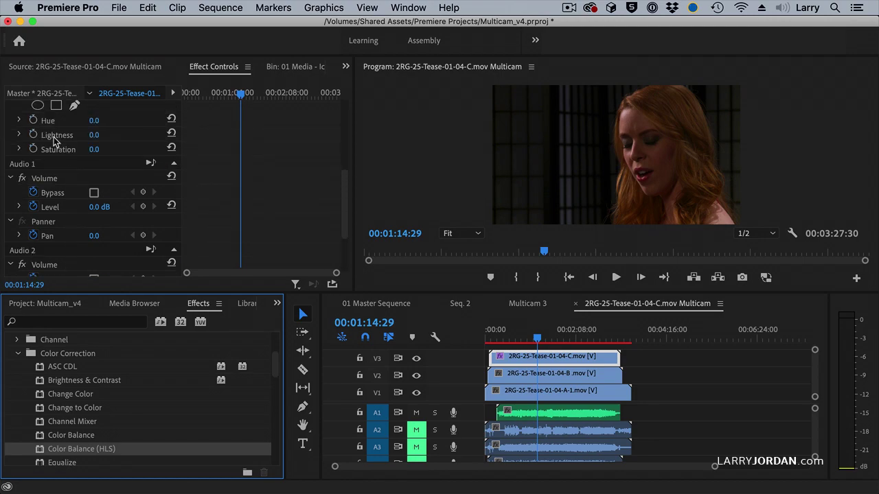
pyautogui.click(19, 149)
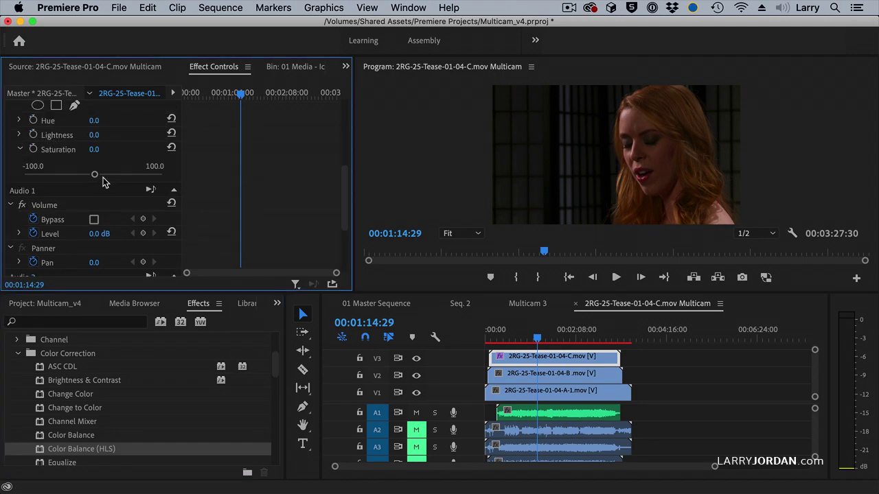
pyautogui.moveTo(95, 176); pyautogui.dragTo(21, 176)
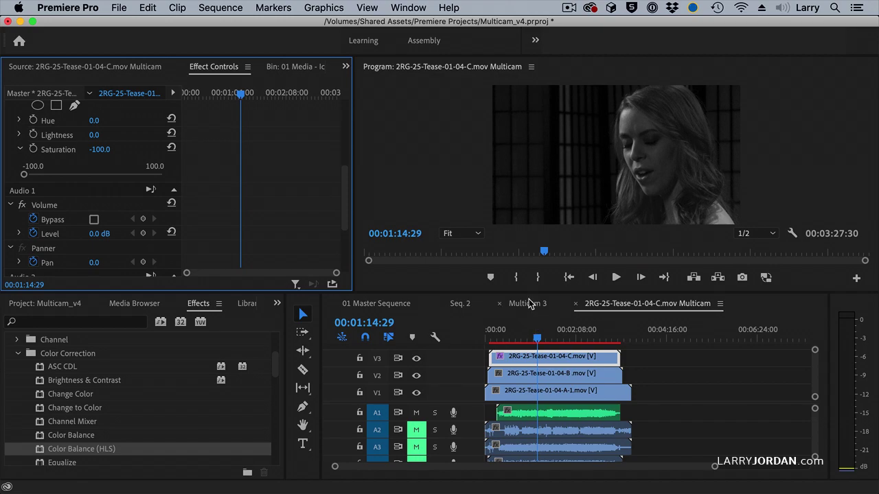
# In 01 Master Sequence, preview close-ups near 0:56, 1:36 and 1:42, now black and white.
pyautogui.click(460, 303)
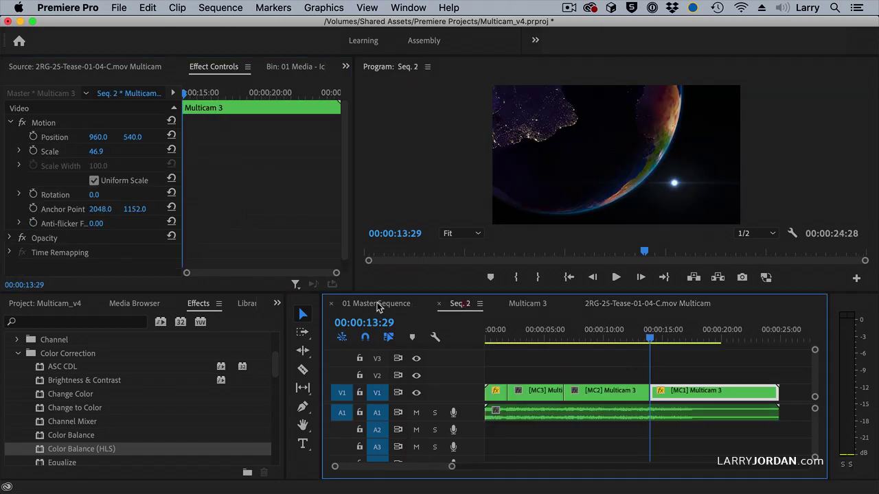
pyautogui.click(376, 304)
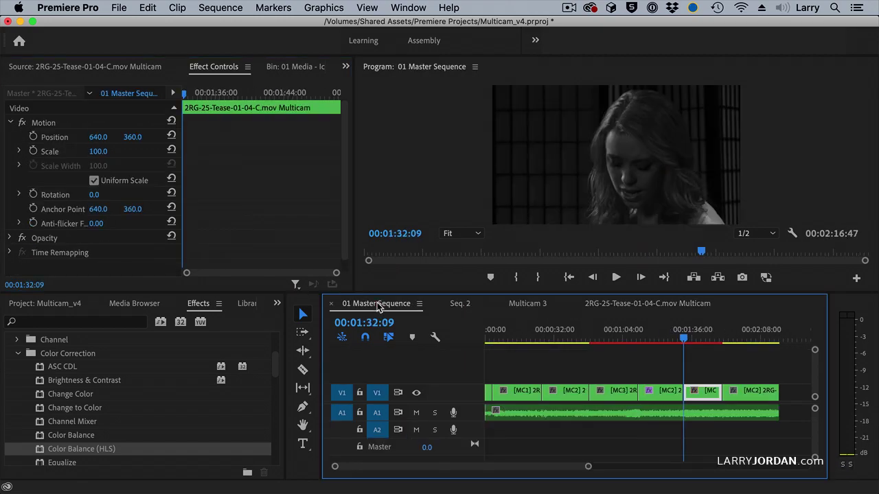
pyautogui.click(695, 340)
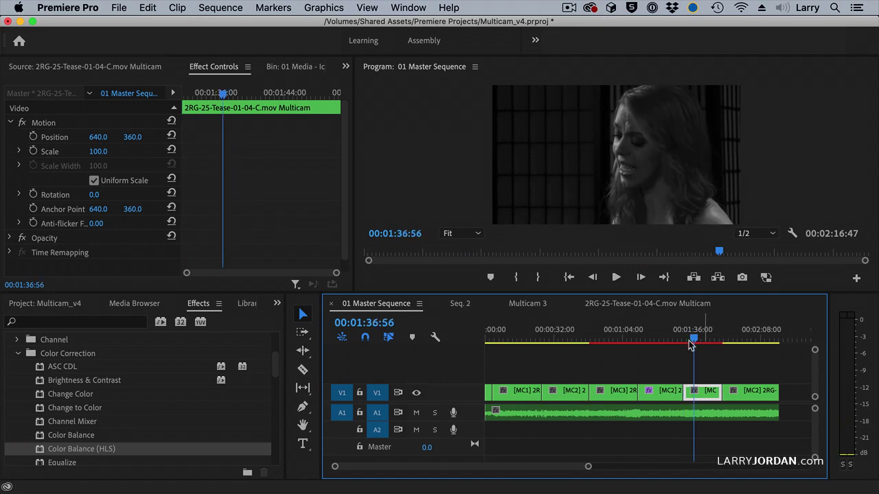
pyautogui.click(607, 341)
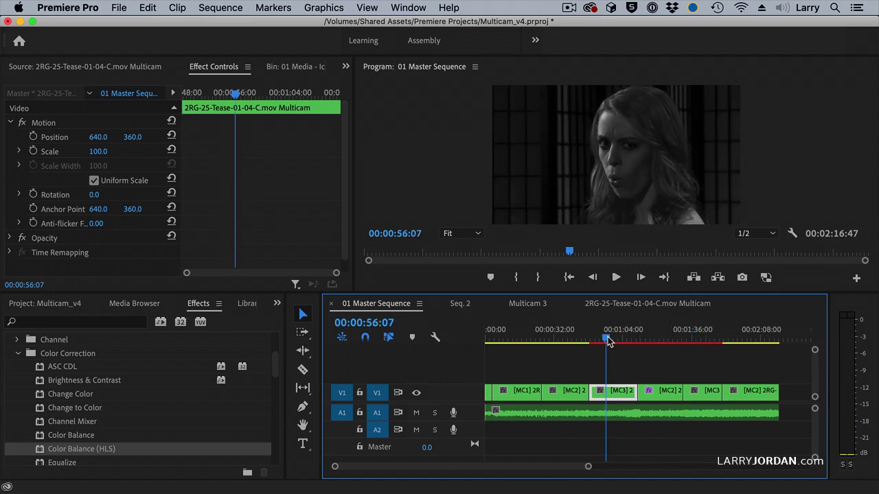
pyautogui.click(707, 340)
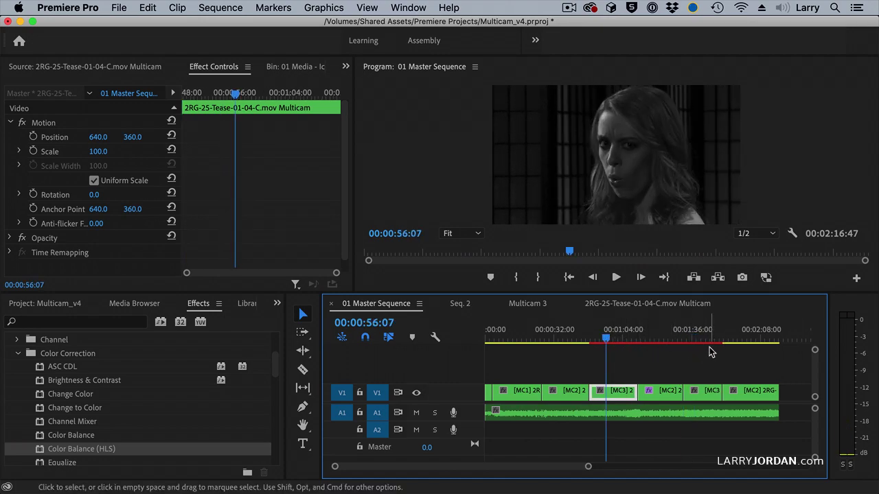
pyautogui.click(609, 341)
pyautogui.click(659, 340)
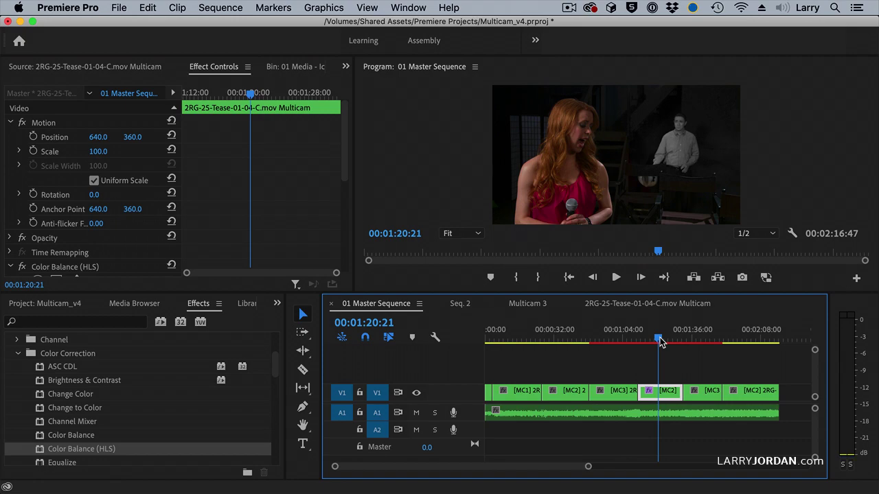
pyautogui.click(702, 341)
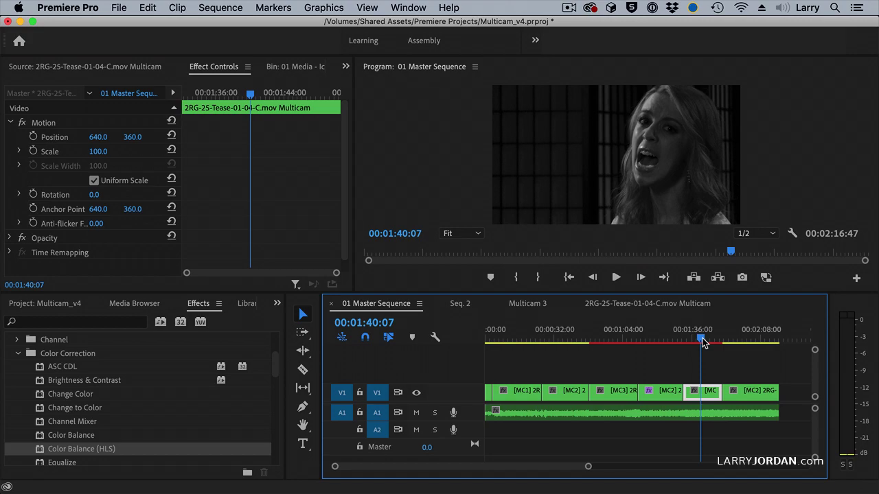
pyautogui.click(609, 337)
pyautogui.moveTo(608, 337); pyautogui.dragTo(607, 337)
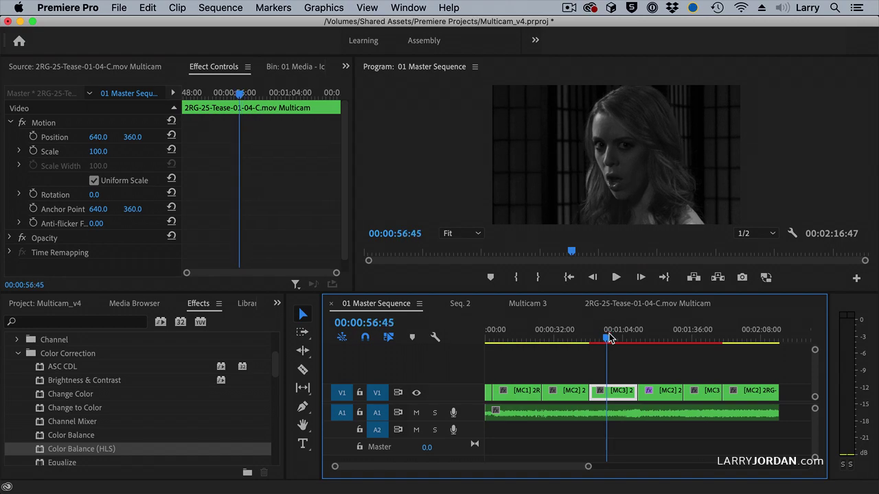